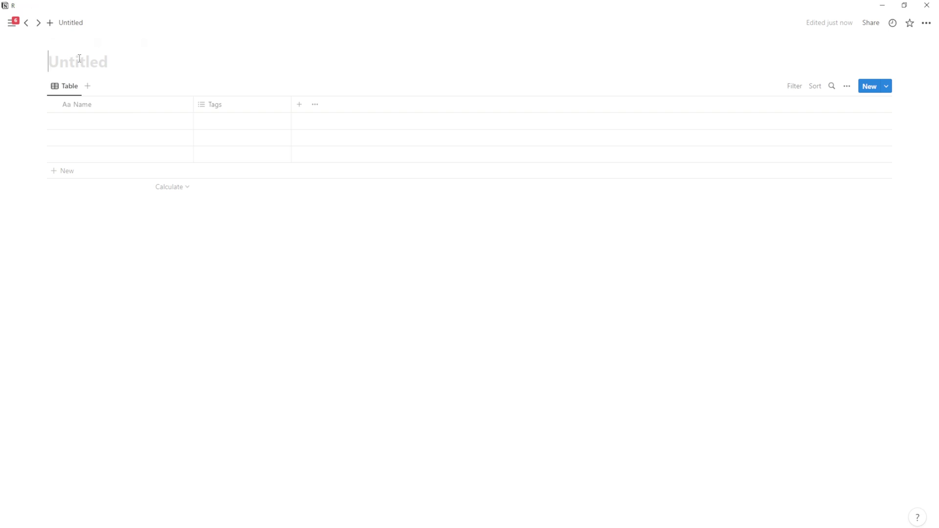
type("Reso")
Name the table view 'Files' and rename the Name column to 'File'.
left_click(70, 86)
type("Files")
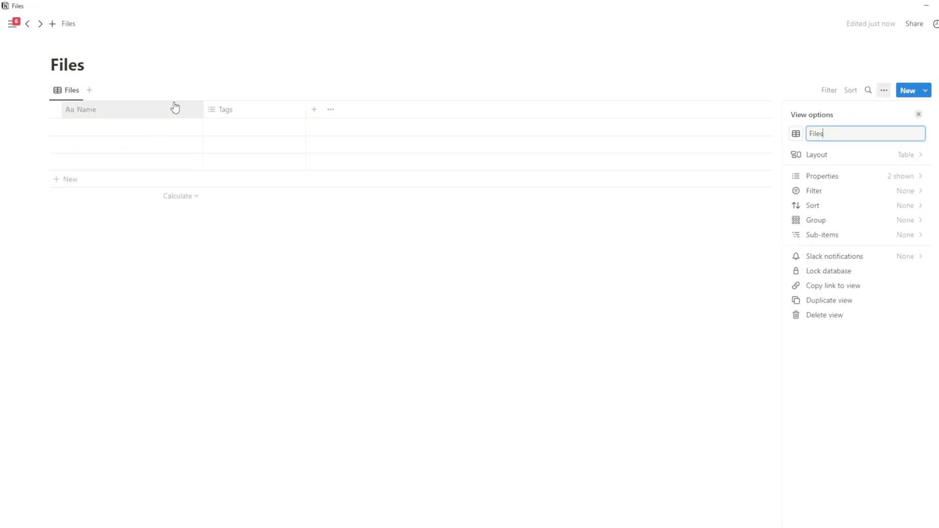
key("Escape")
left_click(256, 220)
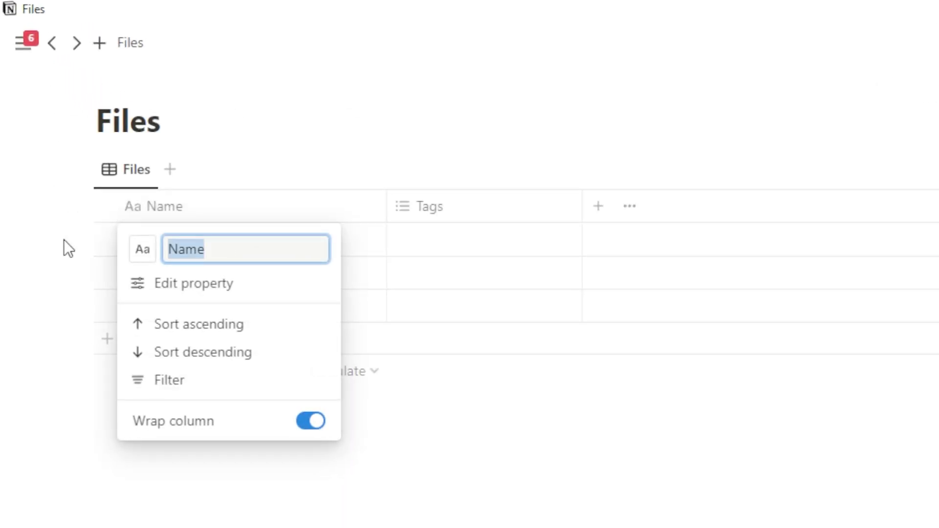
type("File")
key("Return")
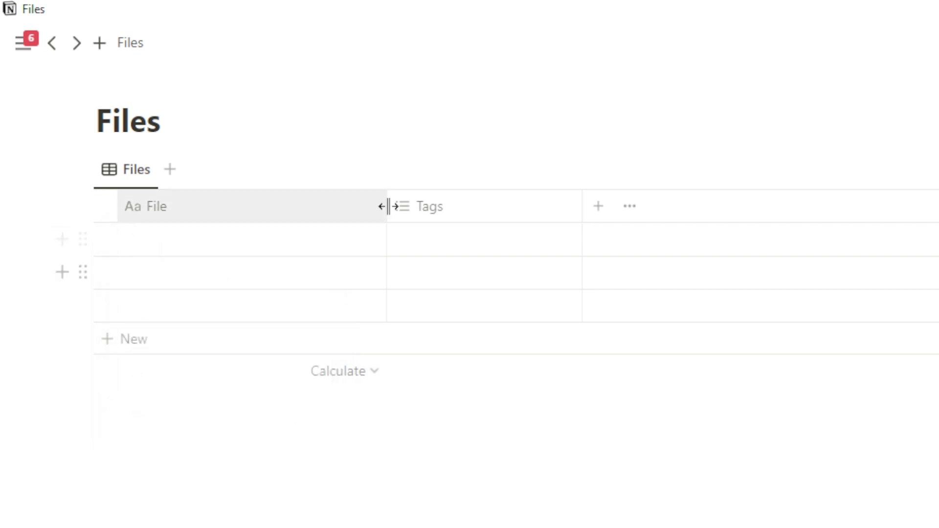
Narrow the File column and delete the Tags property.
left_click(387, 213)
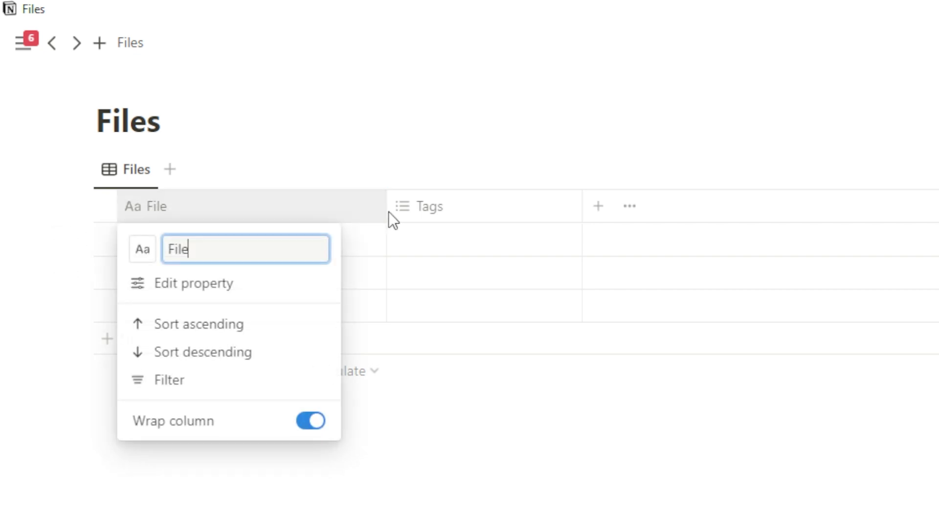
left_click_drag(388, 212, 281, 213)
left_click(333, 212)
left_click(378, 478)
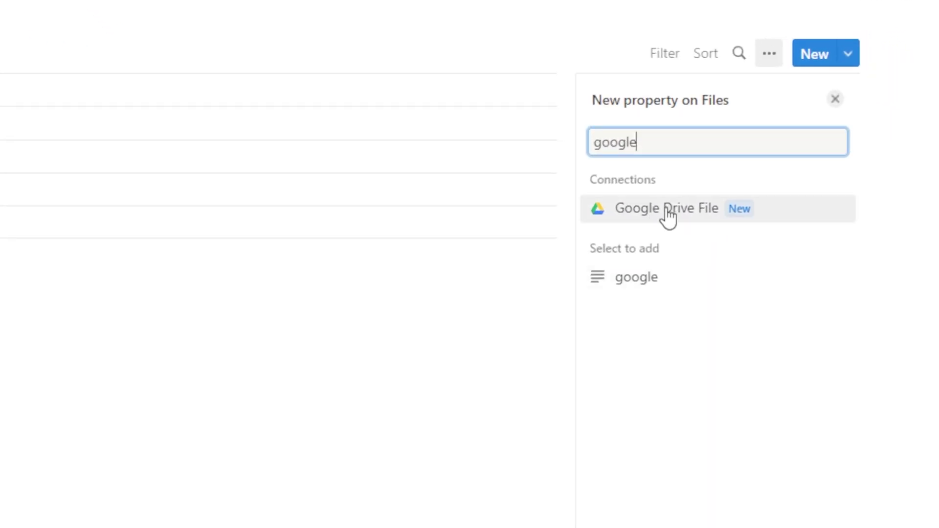
Add a Google Drive File property with a file icon, renamed to 'Drive File'.
left_click(679, 218)
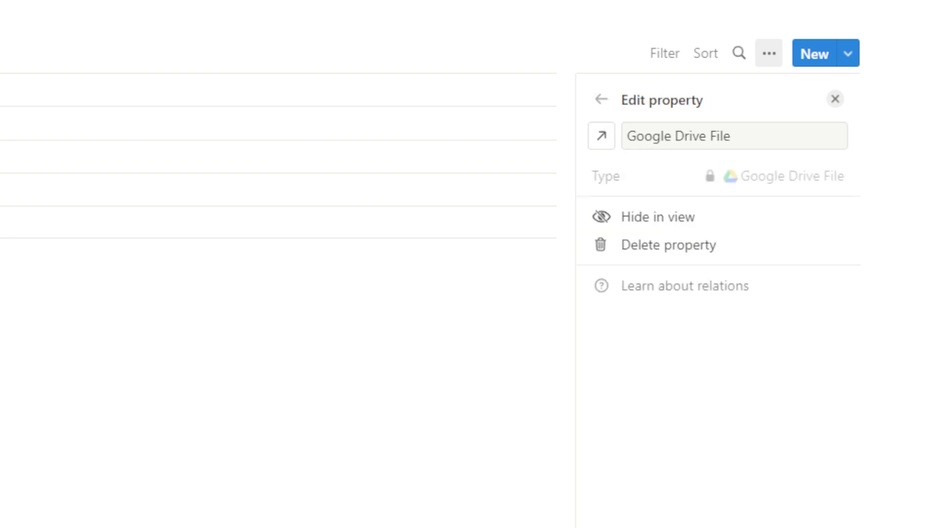
left_click(601, 145)
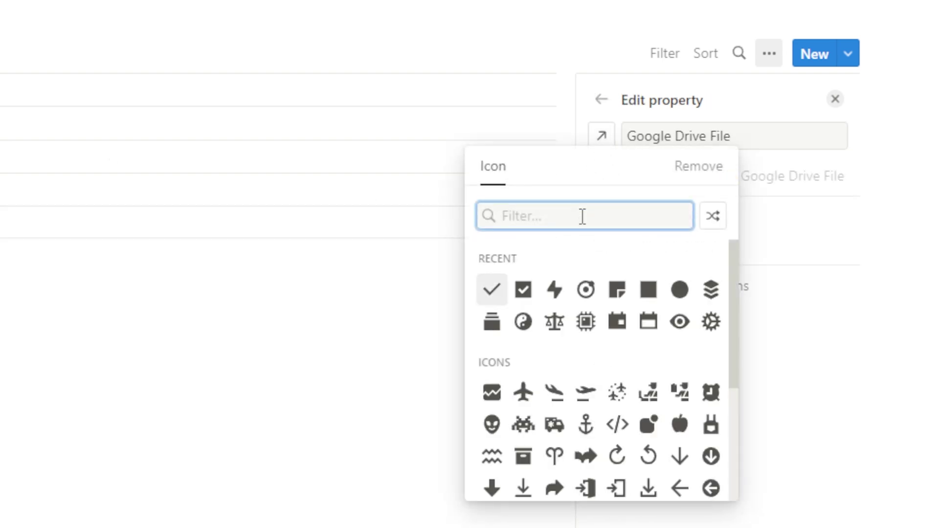
type("file")
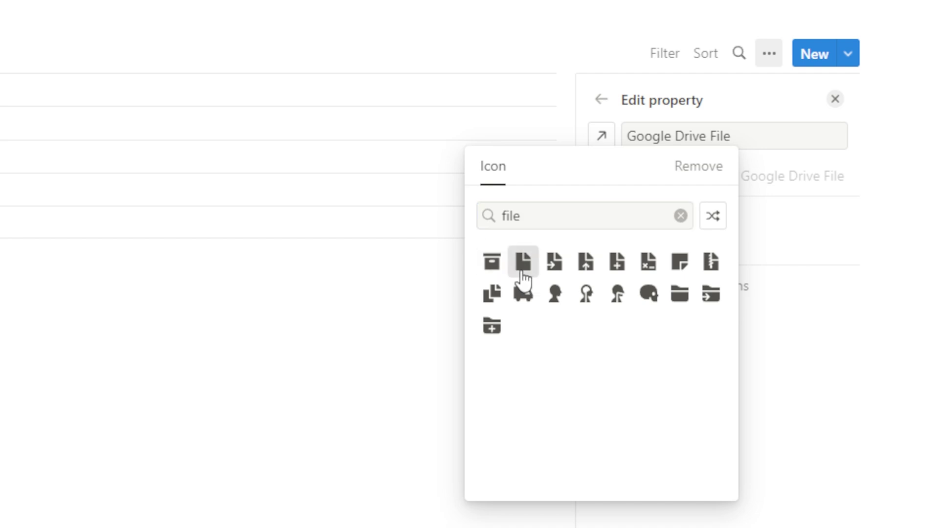
left_click(523, 263)
double_click(707, 138)
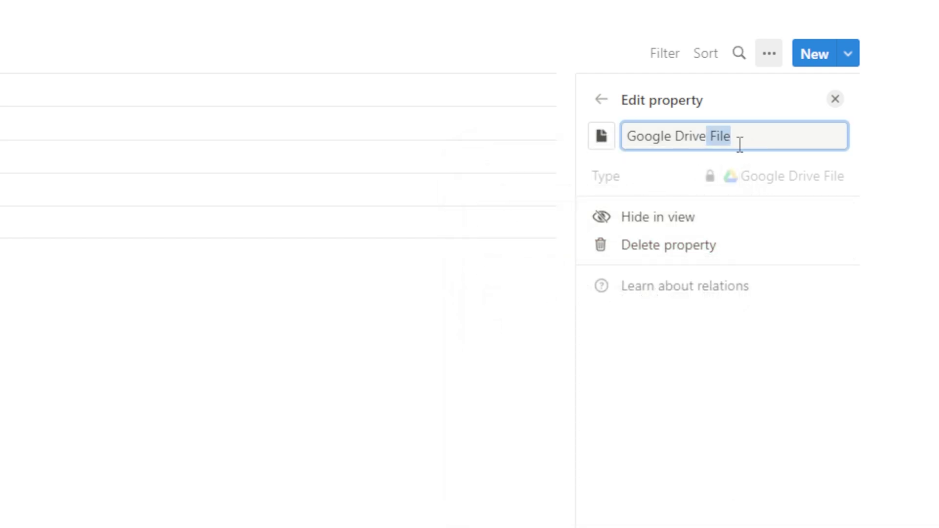
mouse_move(811, 137)
left_mouse_down()
mouse_move(635, 132)
mouse_move(609, 140)
left_mouse_up()
type("Dri")
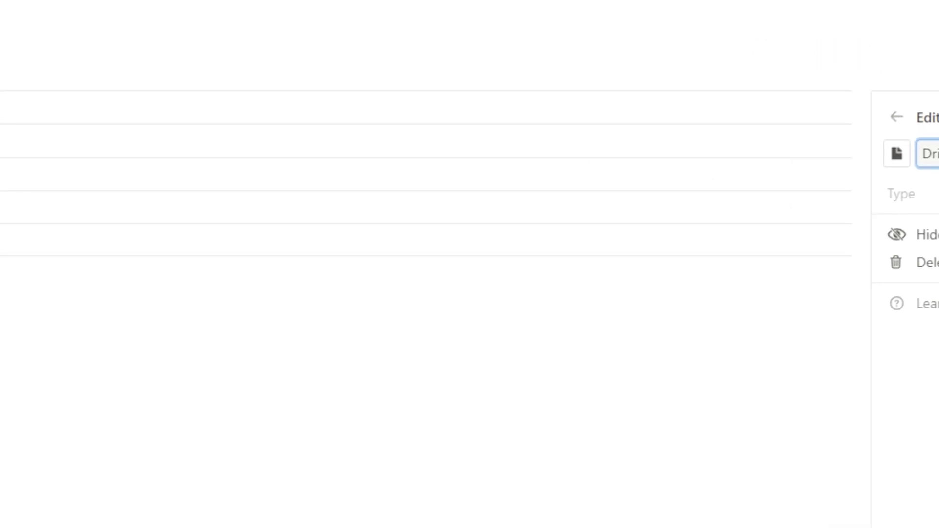
key("Escape")
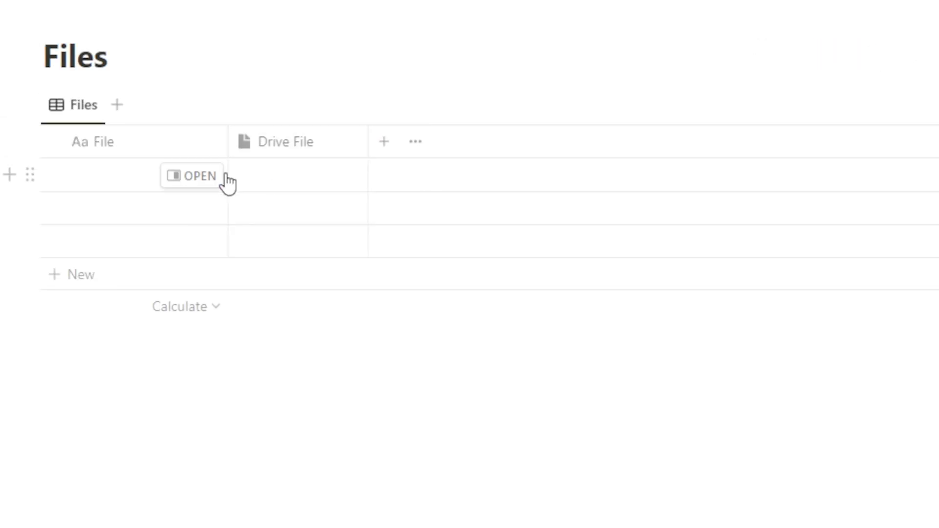
Link 'Notion For Beginners in 2023 v2.png' from Google Drive to row one, then dismiss its preview.
left_click(237, 174)
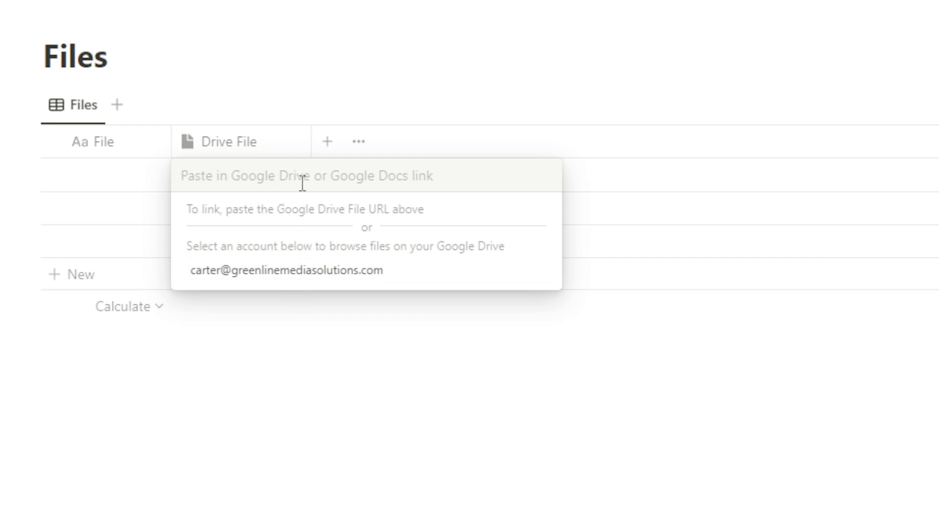
left_click(270, 278)
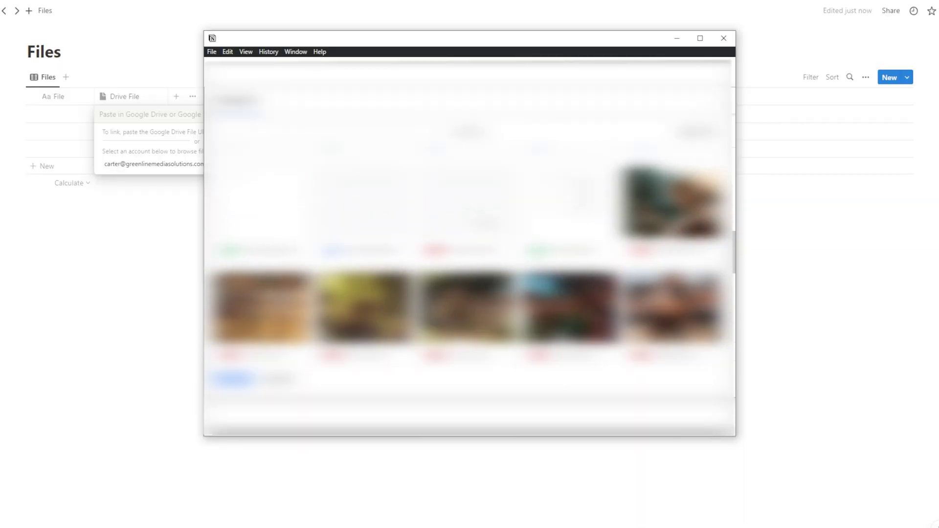
scroll(272, 305, "down", 3)
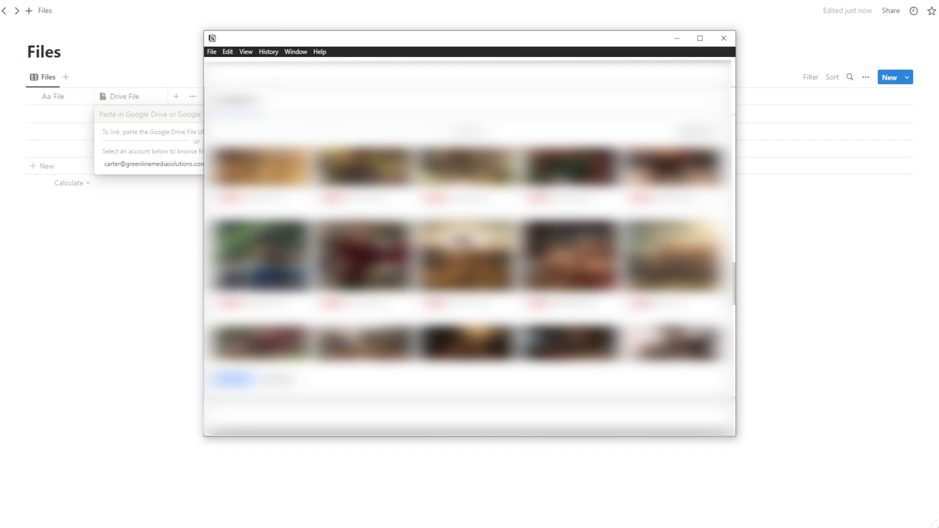
left_click(673, 315)
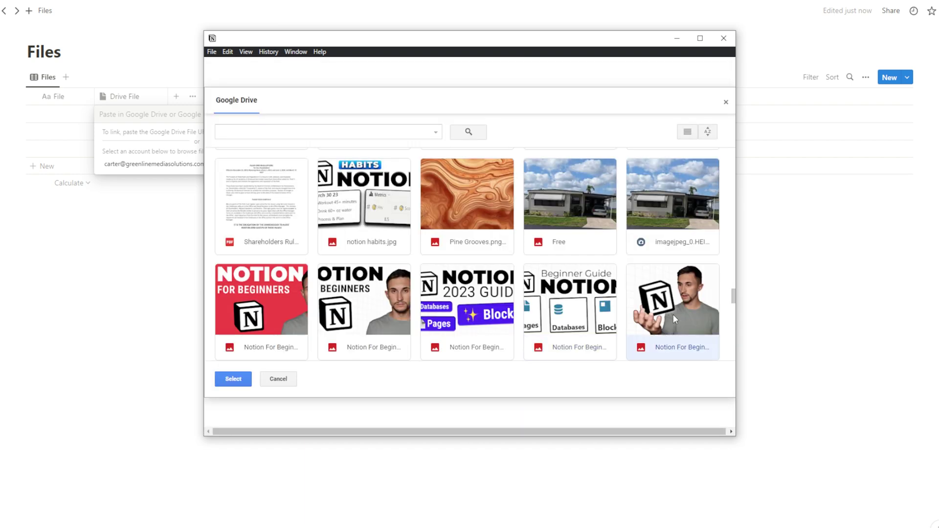
left_click(233, 379)
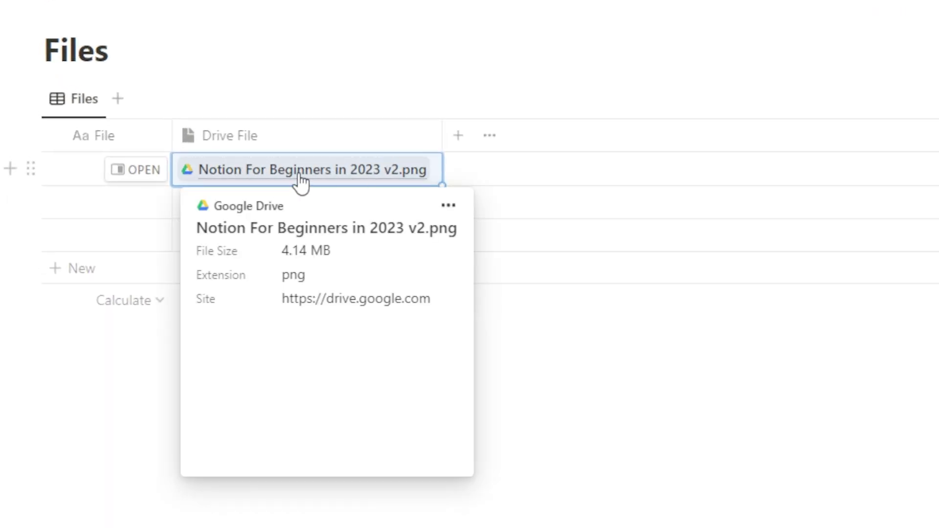
left_click(742, 345)
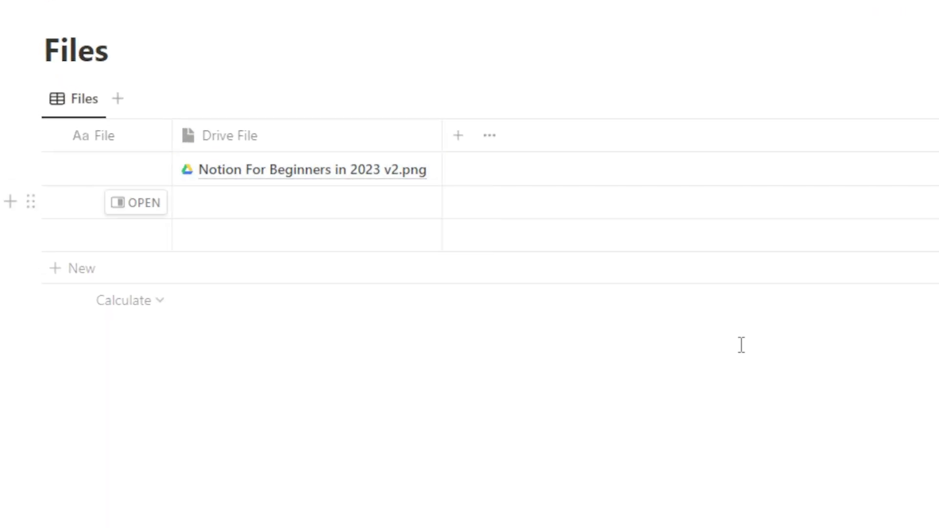
Title the first row 'Notion Thumbnail'.
left_click(76, 169)
type("Notio")
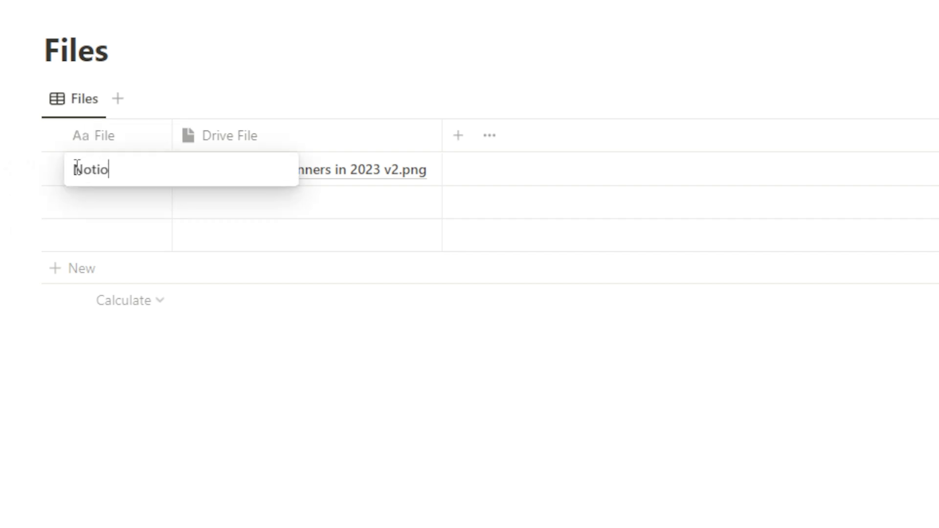
type("n Thumbnail")
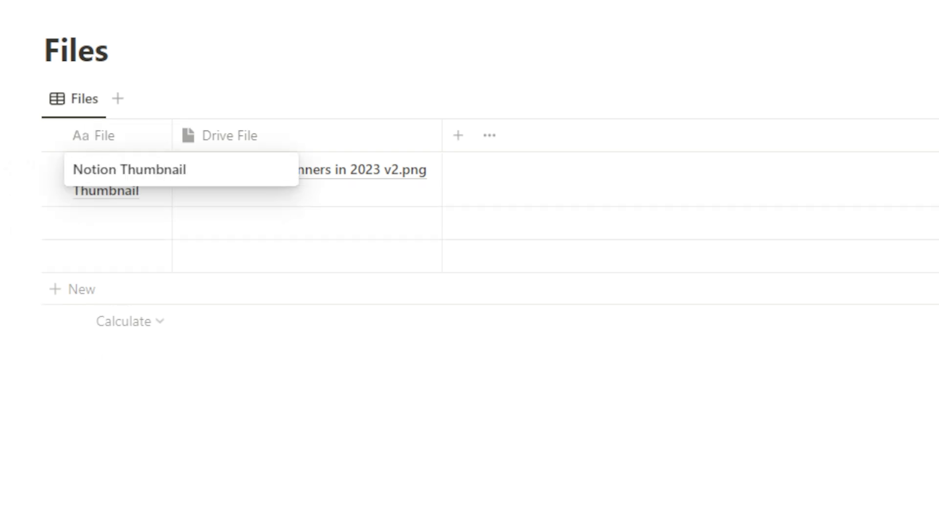
key("Return")
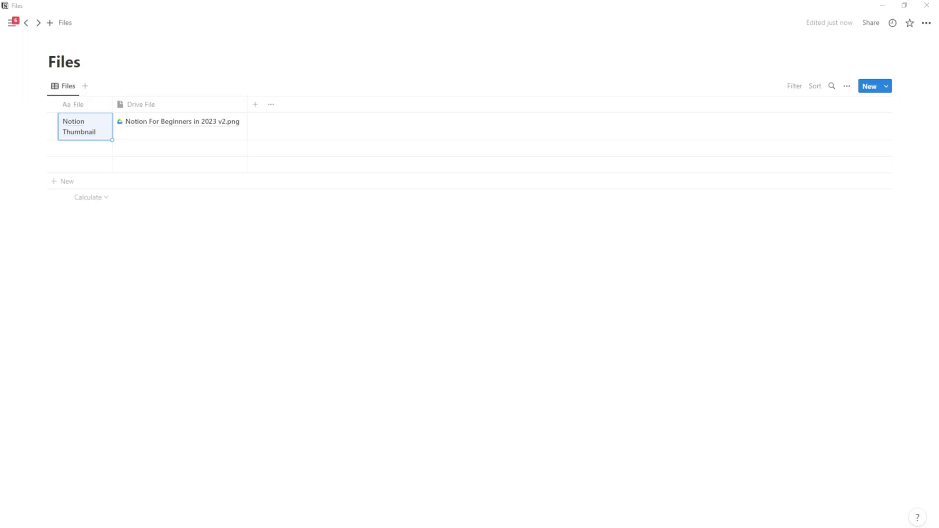
Name the second row 'Note' and write a bullet and a paragraph on its page.
left_click(66, 151)
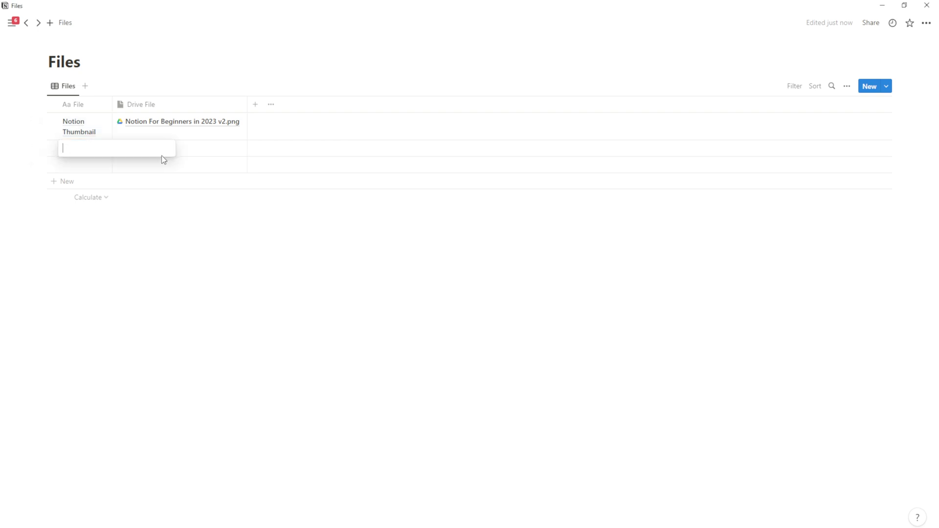
type("Note")
key("Return")
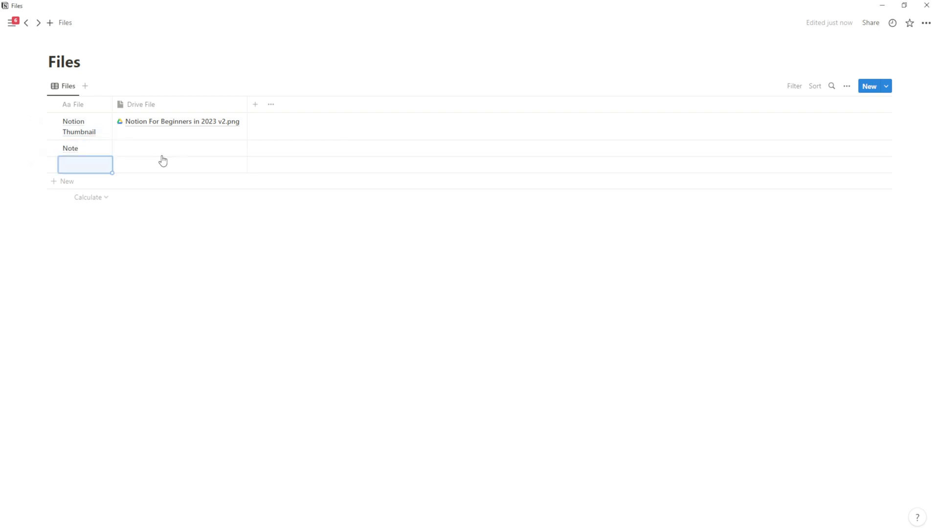
left_click(98, 149)
type("bullet point")
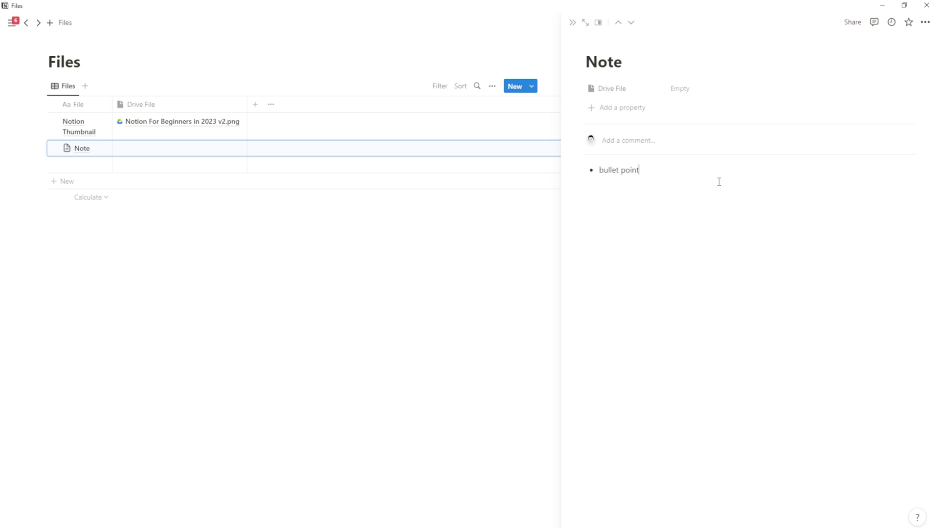
type("s")
key("Return")
key("Return")
Close the Note page preview and add a new empty row.
key("Escape")
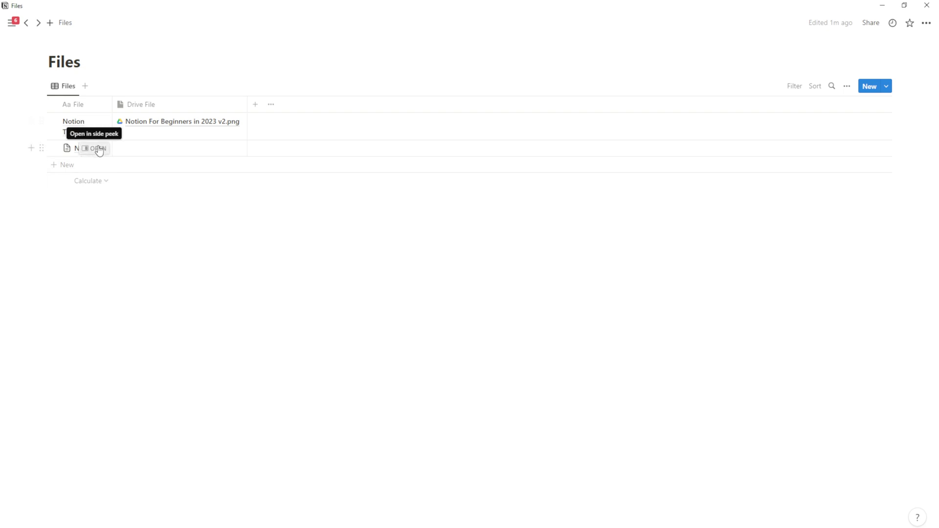
left_click(98, 148)
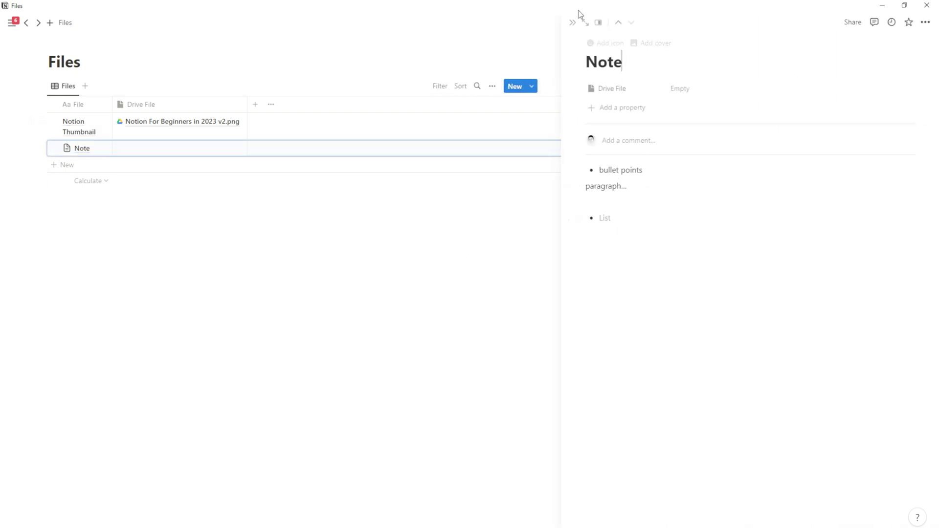
left_click(573, 23)
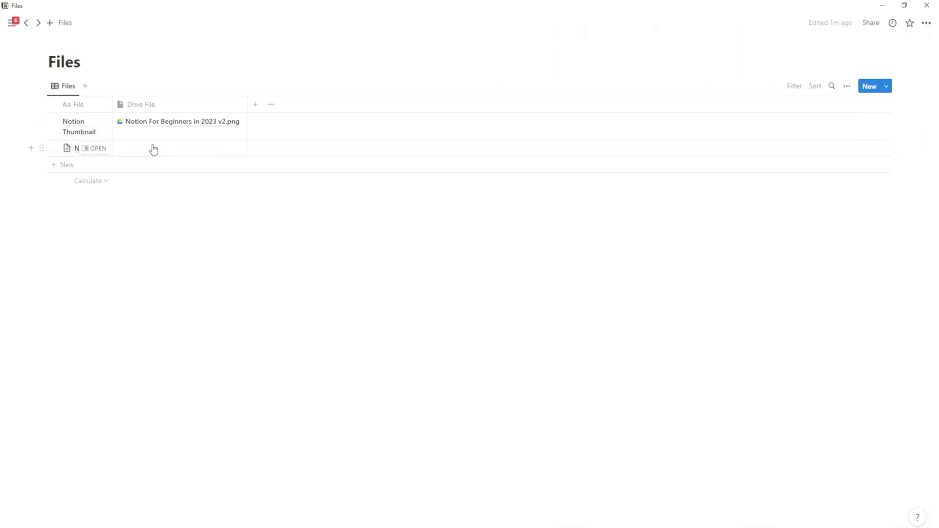
left_click(115, 168)
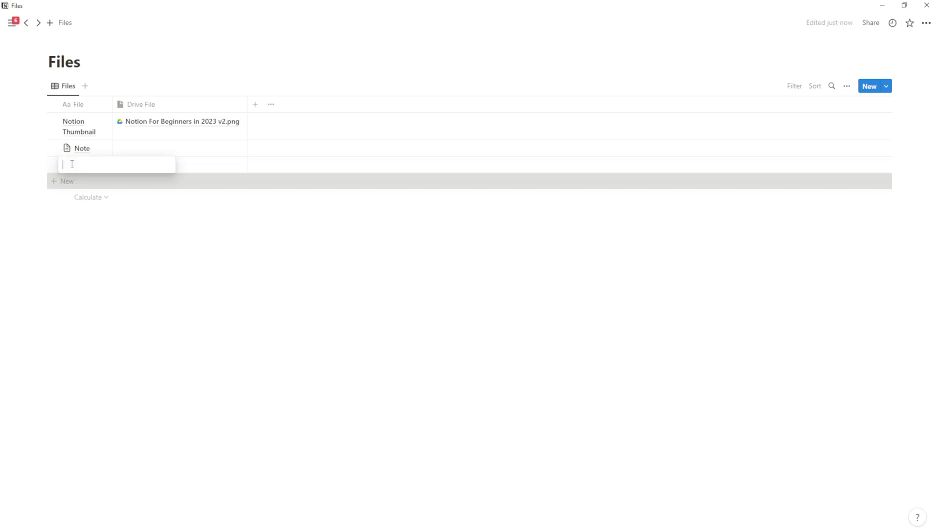
Leave the new row untitled and link 'Merge Guide.mp4' from Google Drive to its Drive File cell.
key("Escape")
left_click(185, 162)
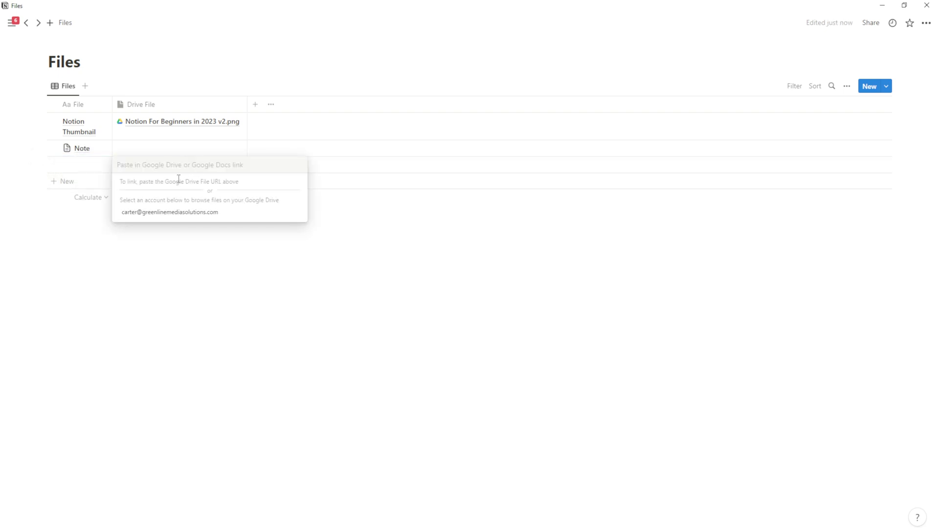
left_click(163, 212)
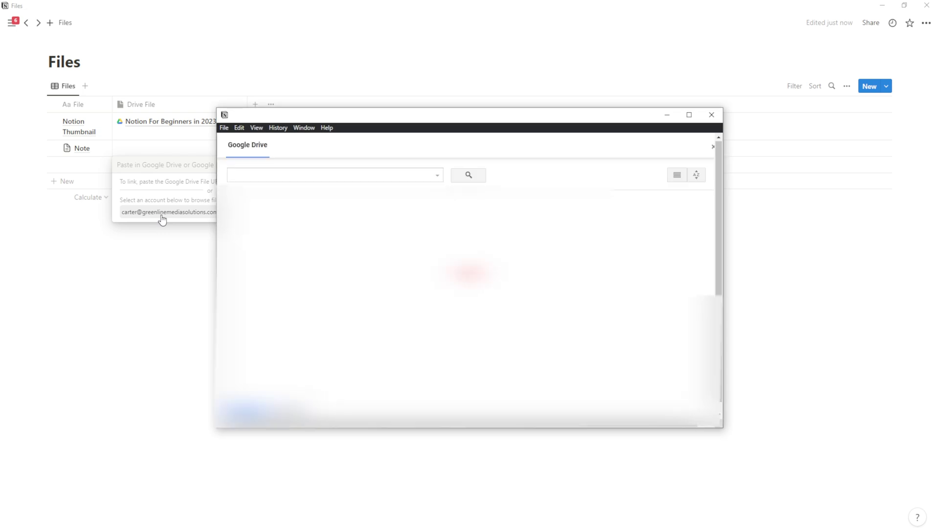
left_click(236, 412)
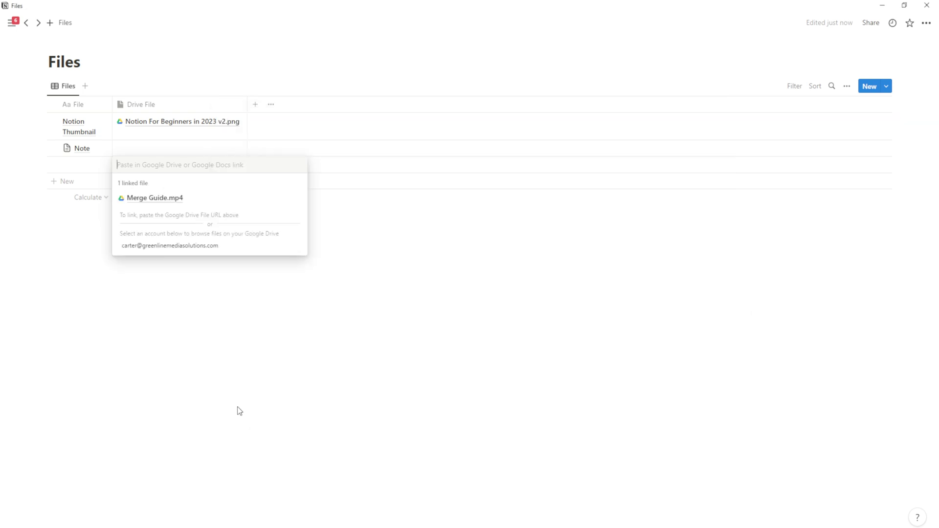